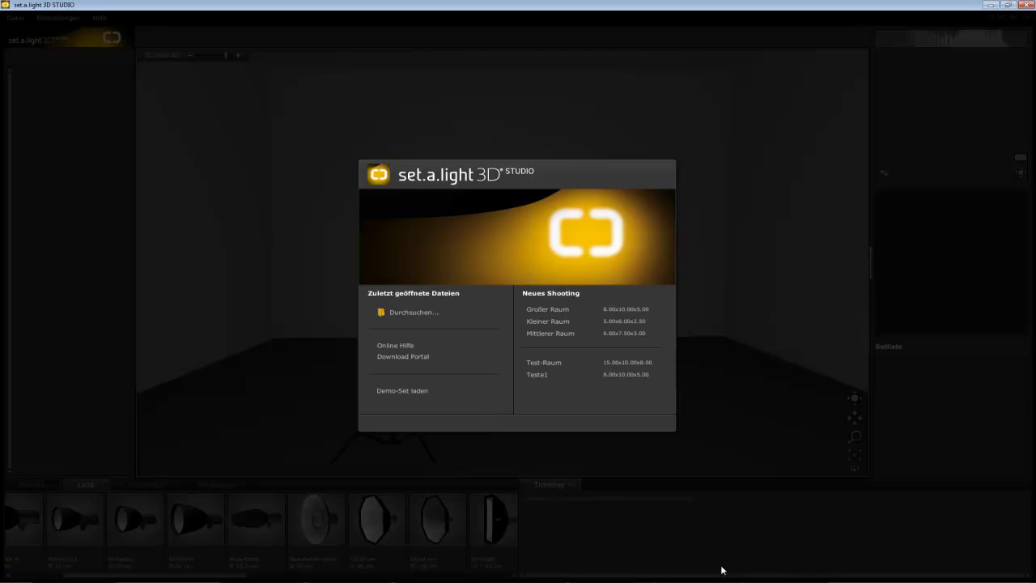
Step: Start a new shooting in the large room (Großer Raum) and set the wall colour to white
{"action": "left_click", "coordinate": [528, 311]}
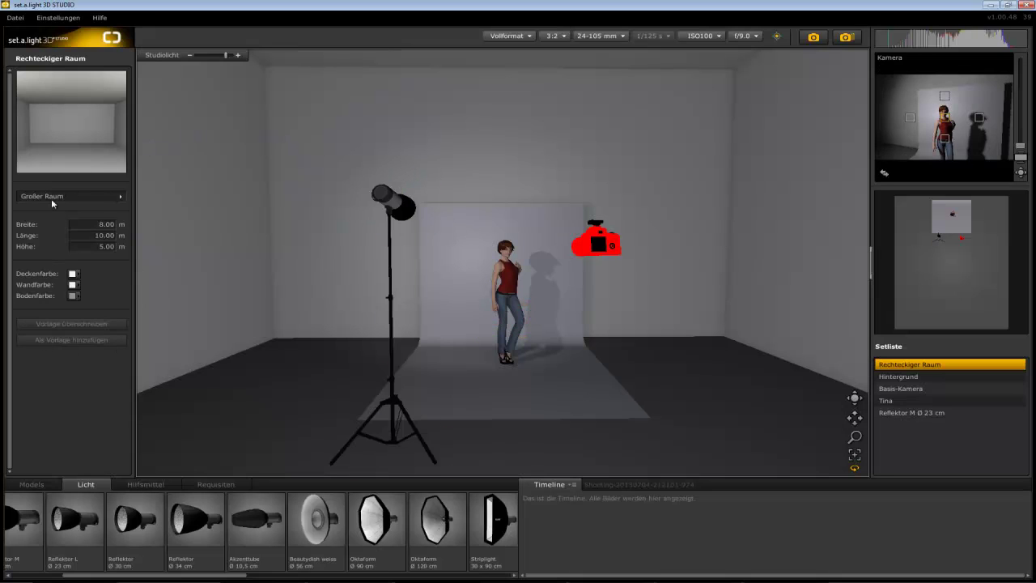
{"action": "left_click", "coordinate": [72, 285]}
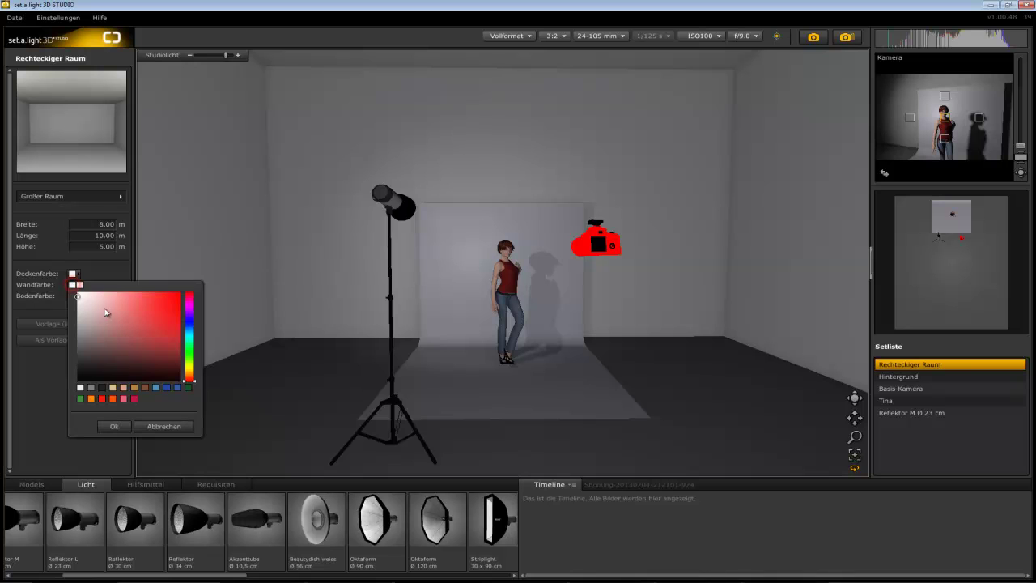
{"action": "left_click_drag", "start_coordinate": [106, 314], "coordinate": [78, 293]}
{"action": "left_click", "coordinate": [124, 427]}
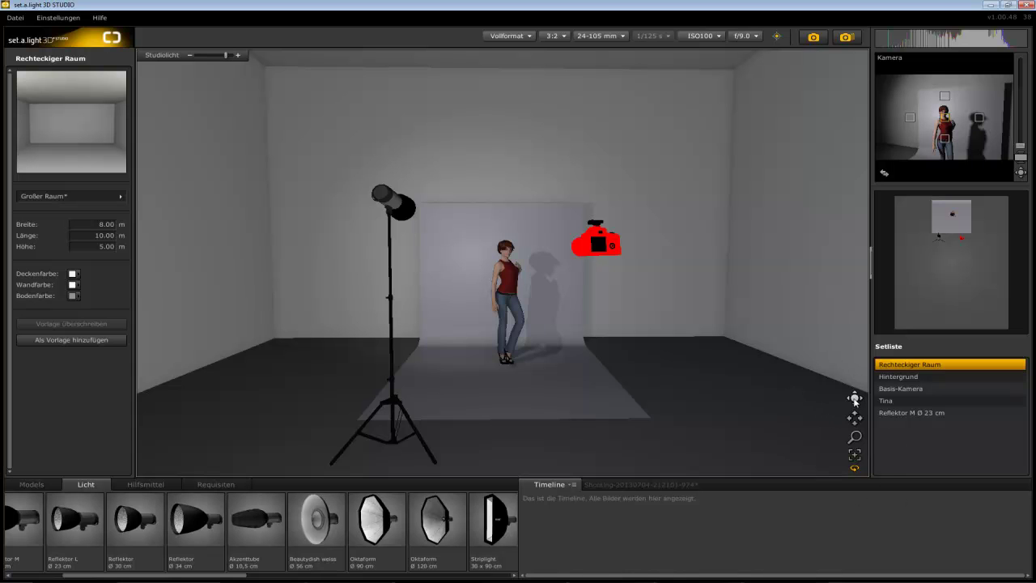
Step: Add the model Penelope on the backdrop, on the light-stand side of Tina
{"action": "mouse_move", "coordinate": [852, 410]}
{"action": "left_mouse_down"}
{"action": "mouse_move", "coordinate": [696, 415]}
{"action": "mouse_move", "coordinate": [867, 414]}
{"action": "mouse_move", "coordinate": [776, 417]}
{"action": "mouse_move", "coordinate": [813, 420]}
{"action": "mouse_move", "coordinate": [836, 407]}
{"action": "mouse_move", "coordinate": [848, 424]}
{"action": "left_mouse_up"}
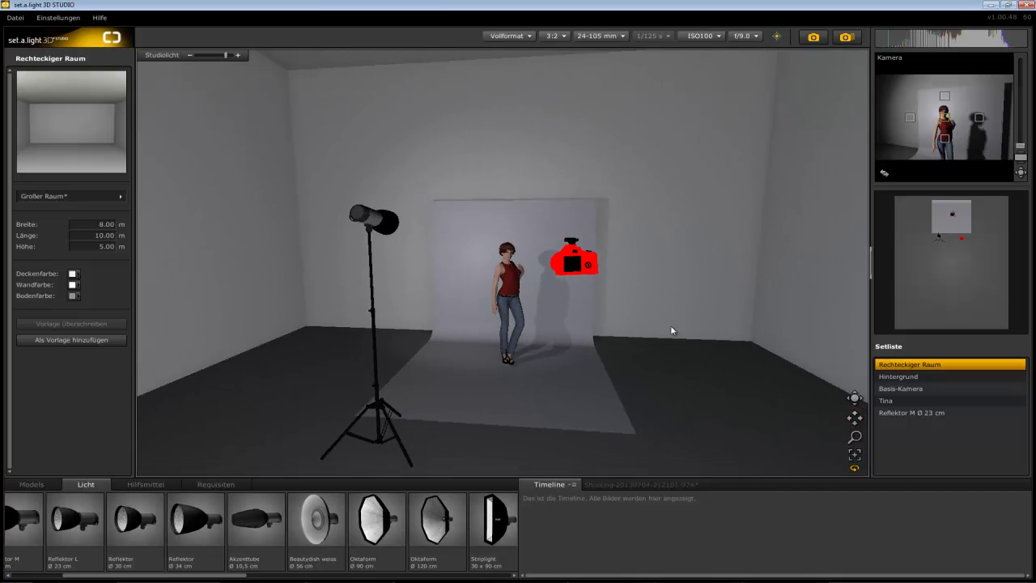
{"action": "right_click_drag", "start_coordinate": [666, 319], "coordinate": [537, 359]}
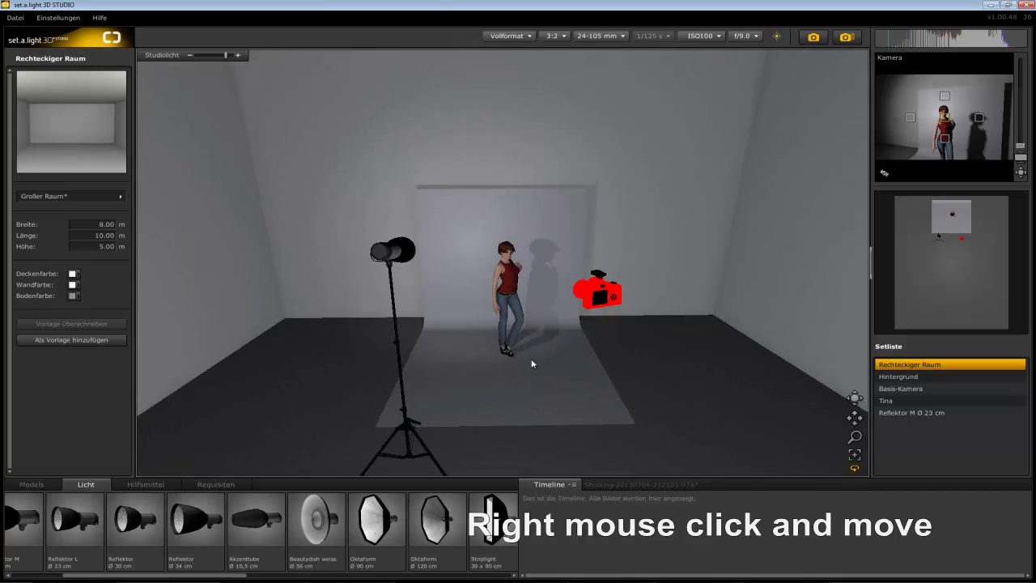
{"action": "scroll", "coordinate": [533, 364], "scroll_direction": "up", "scroll_amount": 5}
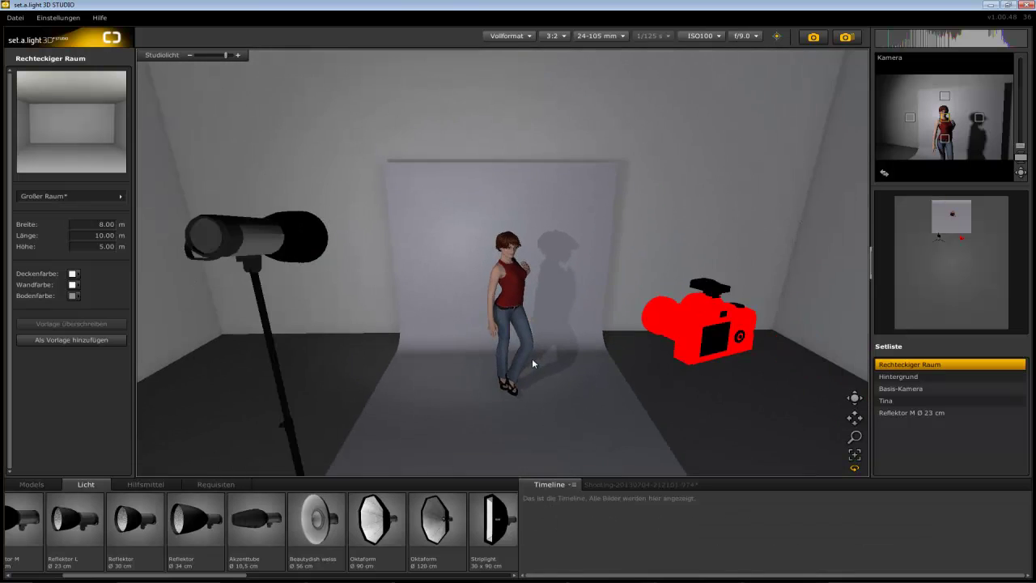
{"action": "scroll", "coordinate": [536, 366], "scroll_direction": "down", "scroll_amount": 5}
{"action": "mouse_move", "coordinate": [541, 369]}
{"action": "right_mouse_down"}
{"action": "mouse_move", "coordinate": [555, 353]}
{"action": "mouse_move", "coordinate": [306, 399]}
{"action": "right_mouse_up"}
{"action": "left_click", "coordinate": [42, 485]}
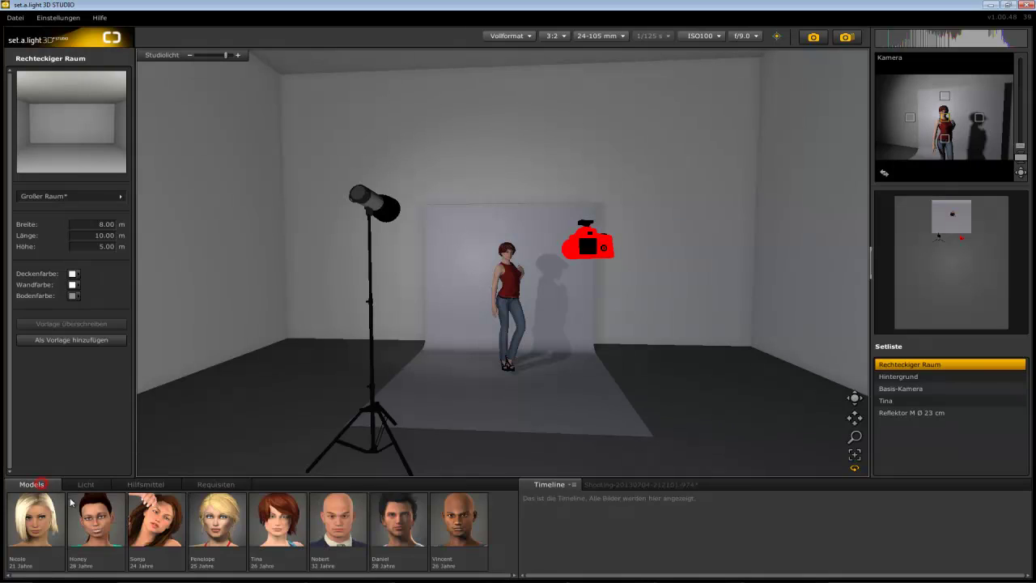
{"action": "left_click_drag", "start_coordinate": [216, 522], "coordinate": [461, 368]}
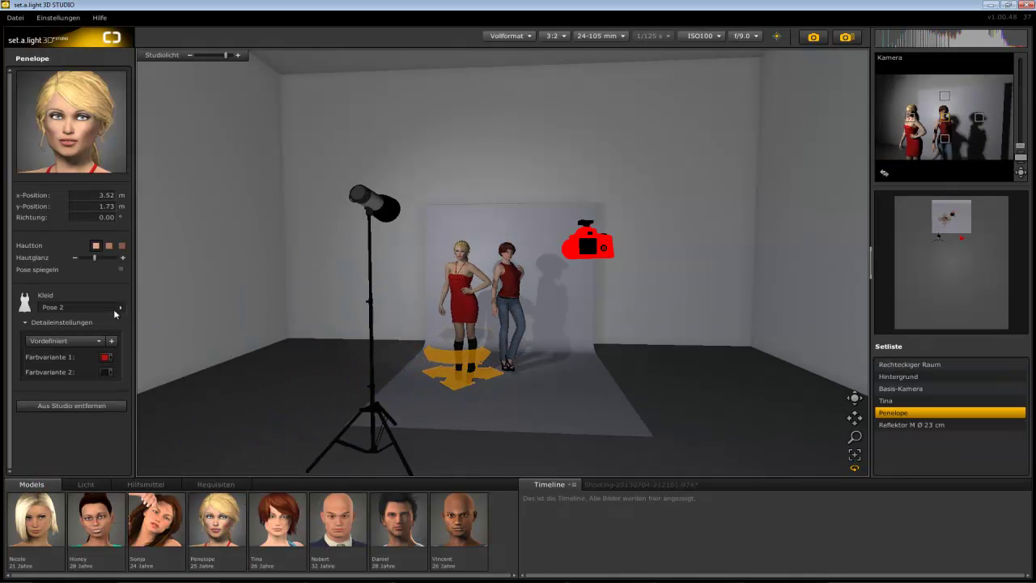
Step: Try Pose 1 of the short dress on Penelope, and return her to Pose 2
{"action": "left_click", "coordinate": [112, 310]}
{"action": "left_click", "coordinate": [188, 346]}
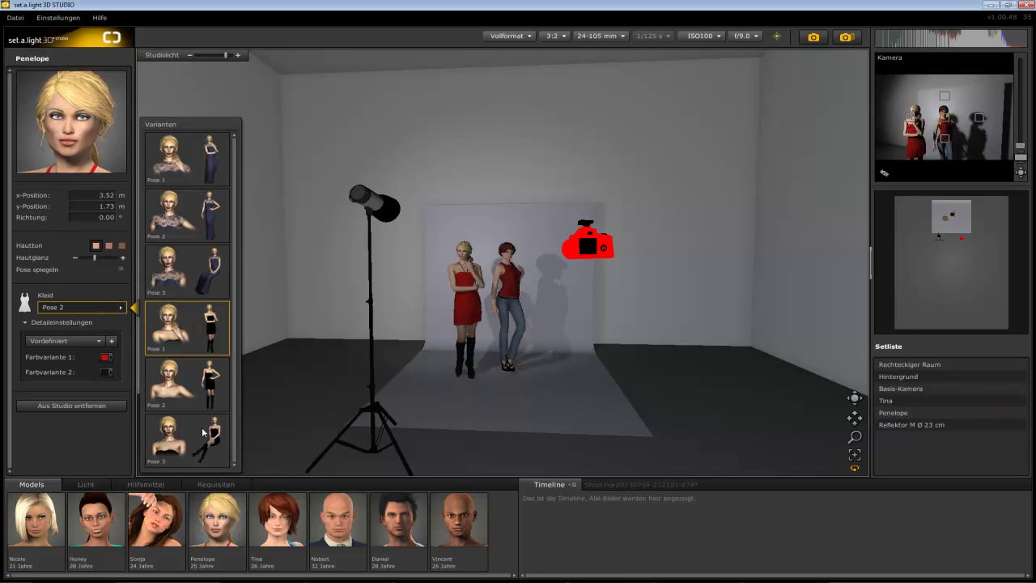
{"action": "left_click", "coordinate": [206, 391]}
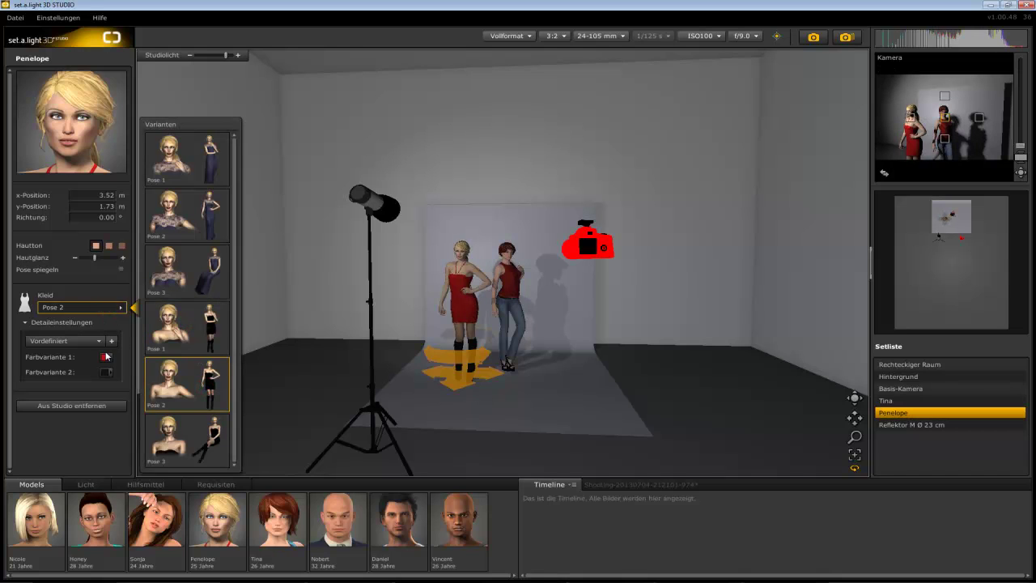
Step: Set the first colour variant of Penelope's dress to bright blue
{"action": "left_click", "coordinate": [105, 356]}
{"action": "left_click", "coordinate": [210, 369]}
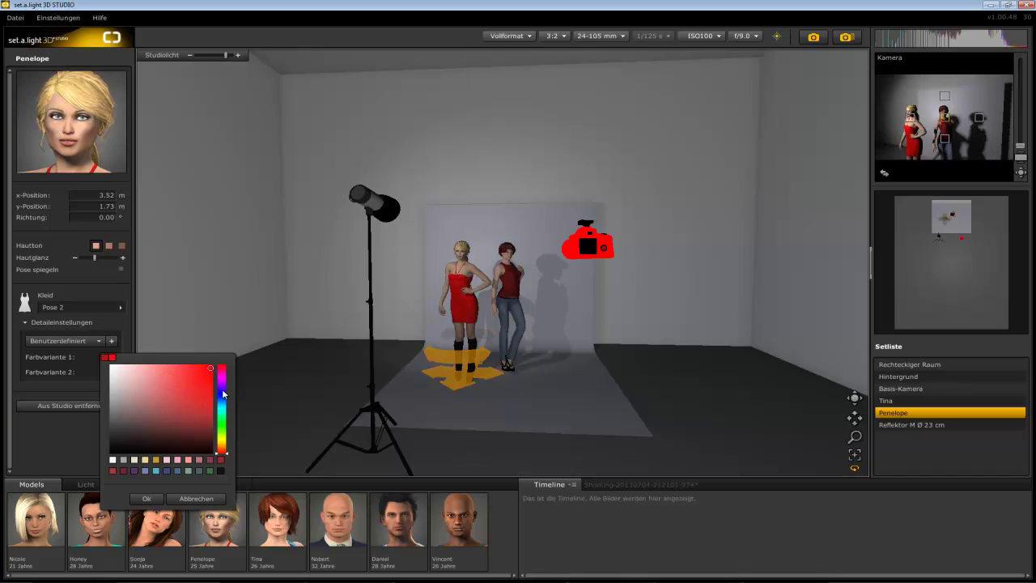
{"action": "left_click", "coordinate": [220, 397]}
{"action": "left_click", "coordinate": [147, 499]}
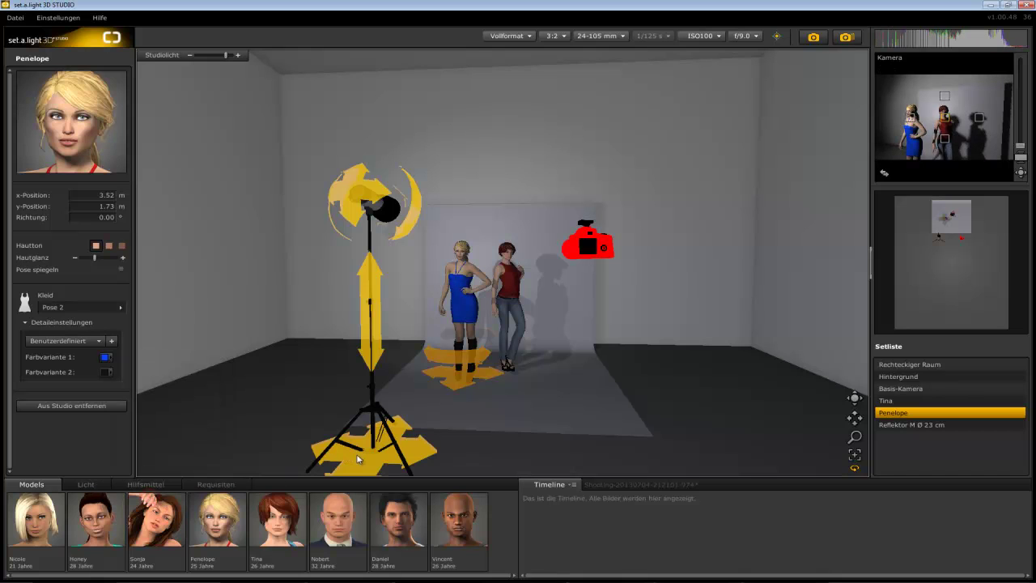
Step: Move the Reflektor M light to about x 2.98 m, y 3.34 m and adjust its power
{"action": "left_click_drag", "start_coordinate": [365, 463], "coordinate": [334, 471]}
{"action": "left_click_drag", "start_coordinate": [534, 234], "coordinate": [535, 237]}
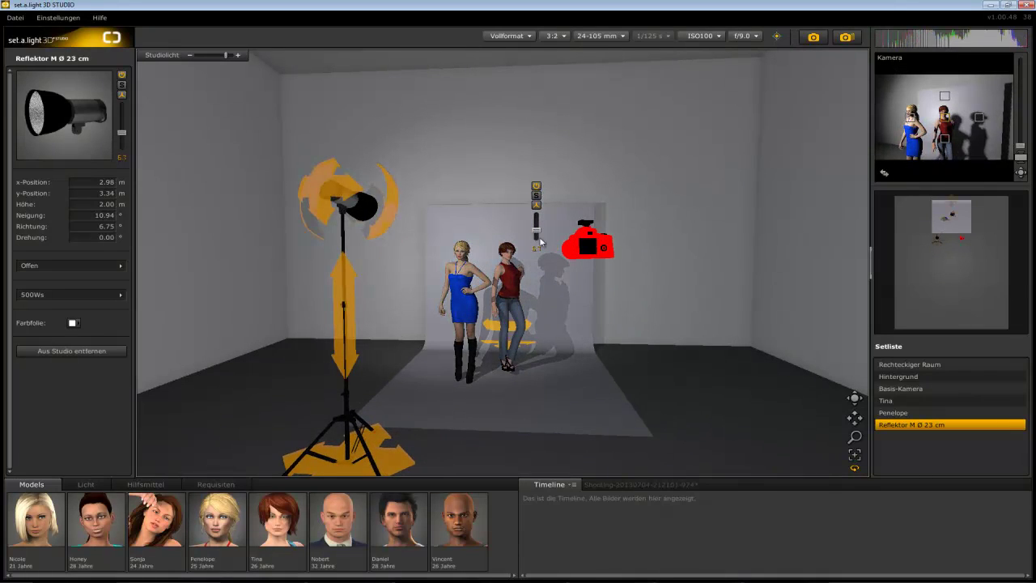
Step: Move the camera to about x 4.57 m, y 3.80 m and aim it with a tilt of about 11.25°
{"action": "mouse_move", "coordinate": [602, 256]}
{"action": "left_mouse_down"}
{"action": "mouse_move", "coordinate": [578, 236]}
{"action": "mouse_move", "coordinate": [615, 243]}
{"action": "mouse_move", "coordinate": [604, 258]}
{"action": "left_mouse_up"}
{"action": "scroll", "coordinate": [588, 416], "scroll_direction": "down", "scroll_amount": 2}
{"action": "left_click_drag", "start_coordinate": [572, 408], "coordinate": [561, 442]}
{"action": "left_click_drag", "start_coordinate": [569, 253], "coordinate": [569, 263]}
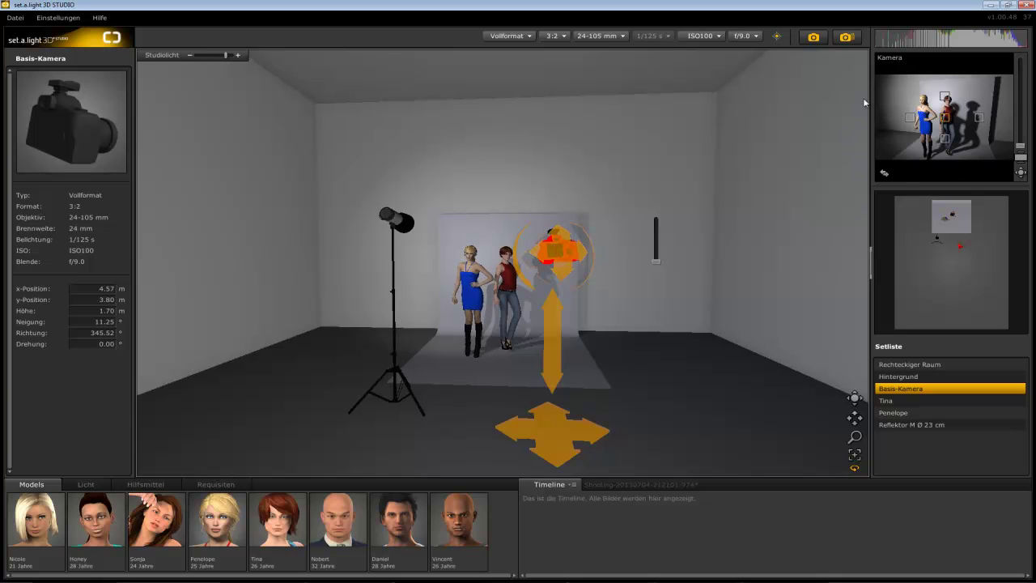
Step: Using the enlarged camera view, move Penelope to about x 3.50 m, y 1.64 m and readjust the reflector light's and camera's positions
{"action": "left_click", "coordinate": [885, 175]}
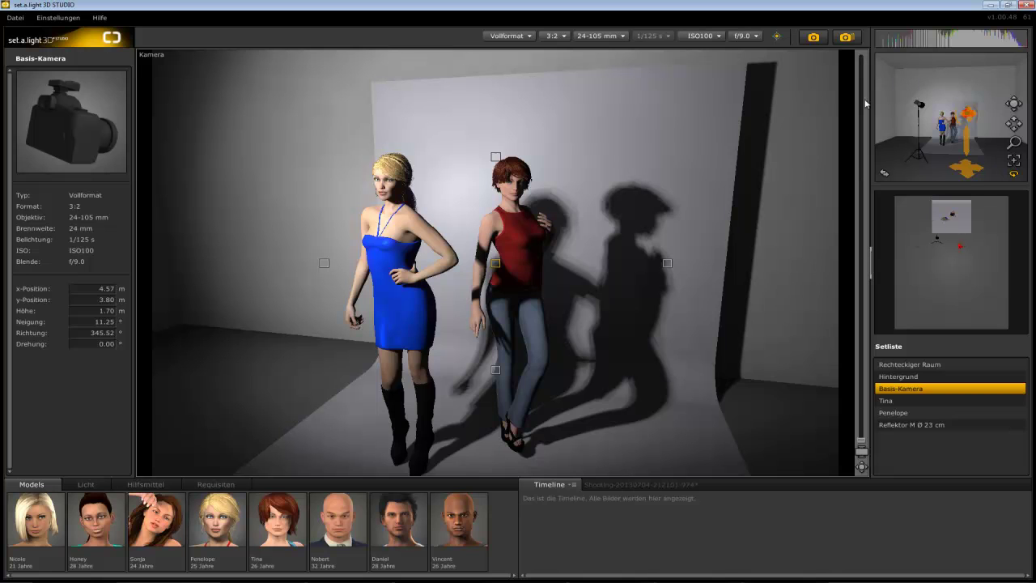
{"action": "left_click_drag", "start_coordinate": [917, 159], "coordinate": [943, 143]}
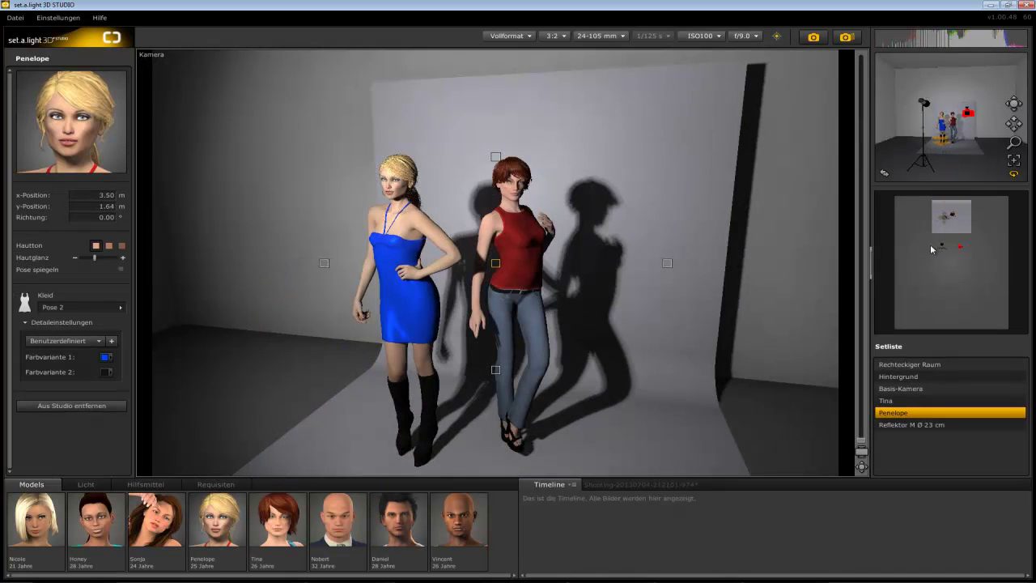
{"action": "left_click_drag", "start_coordinate": [942, 248], "coordinate": [960, 247]}
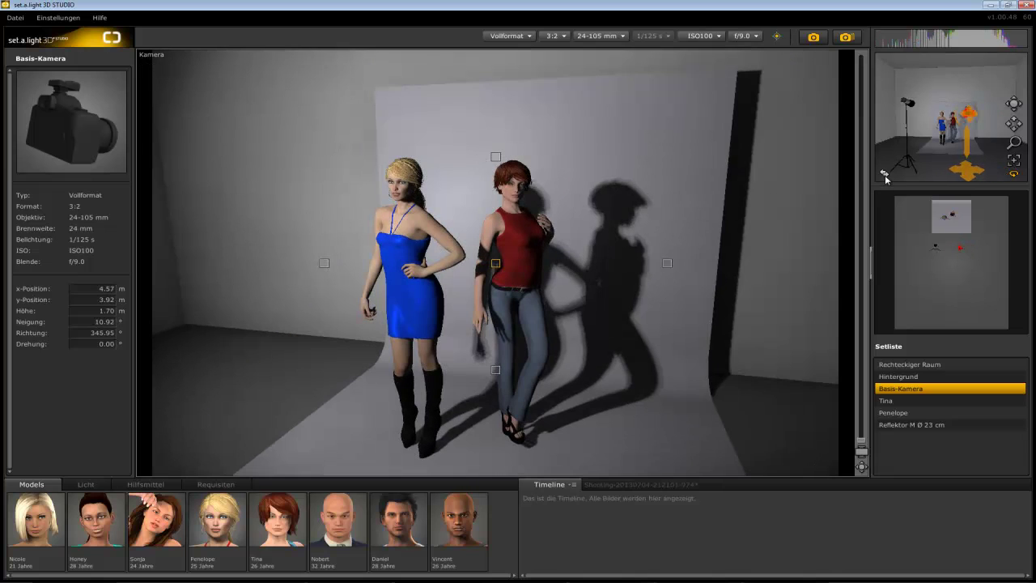
{"action": "left_click", "coordinate": [885, 175]}
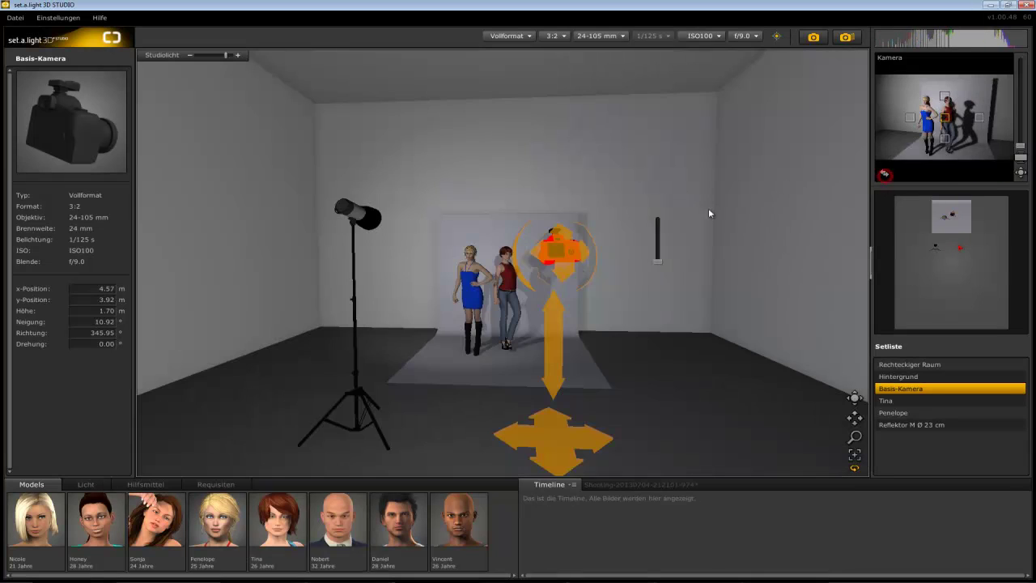
Step: Add an Oktaform Ø 120 cm at about x 5.77 m, y 3.38 m and aim it at the models with about 17.6° tilt
{"action": "left_click", "coordinate": [83, 484]}
{"action": "scroll", "coordinate": [261, 547], "scroll_direction": "right", "scroll_amount": 2}
{"action": "scroll", "coordinate": [261, 547], "scroll_direction": "right", "scroll_amount": 1}
{"action": "left_click_drag", "start_coordinate": [346, 541], "coordinate": [671, 416]}
{"action": "left_click_drag", "start_coordinate": [458, 531], "coordinate": [657, 419]}
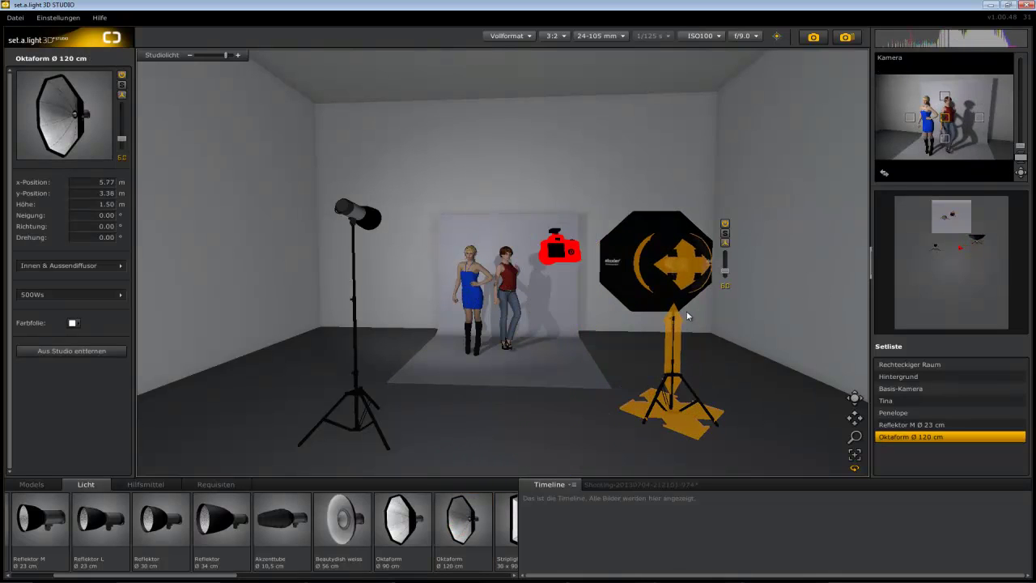
{"action": "left_click_drag", "start_coordinate": [682, 264], "coordinate": [809, 221]}
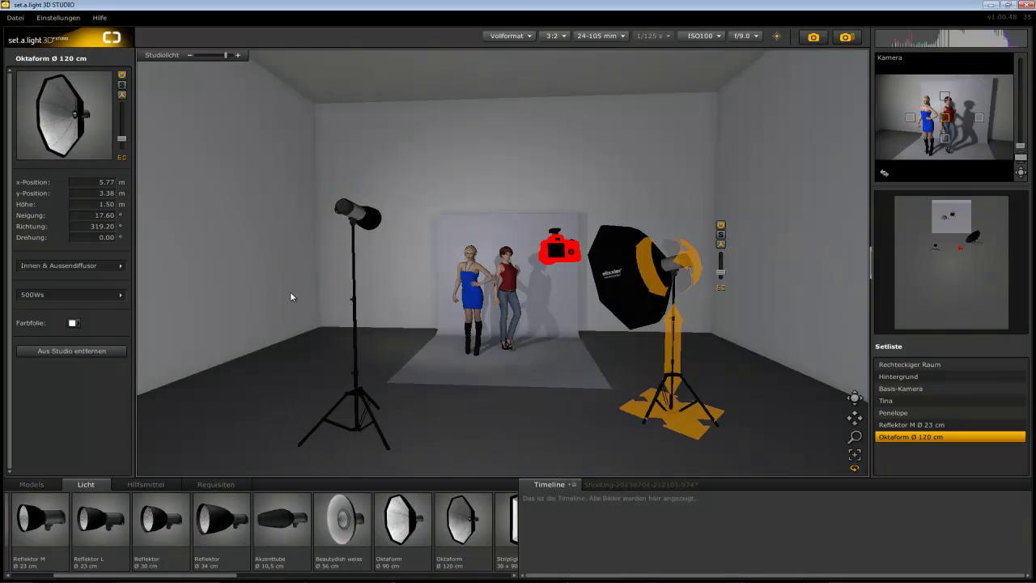
Step: Duplicate the Reflektor M light to about x 1.51 m, y 3.01 m and fit the copy with the Wabe 4 honeycomb
{"action": "left_click", "coordinate": [353, 431]}
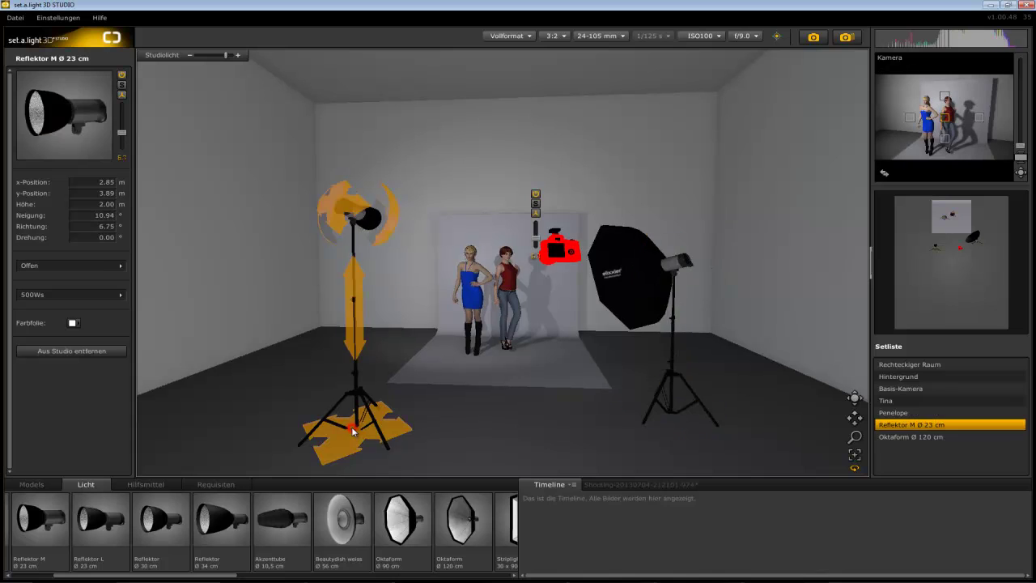
{"action": "left_click_drag", "start_coordinate": [353, 435], "coordinate": [274, 394], "text": "alt"}
{"action": "left_click", "coordinate": [93, 267]}
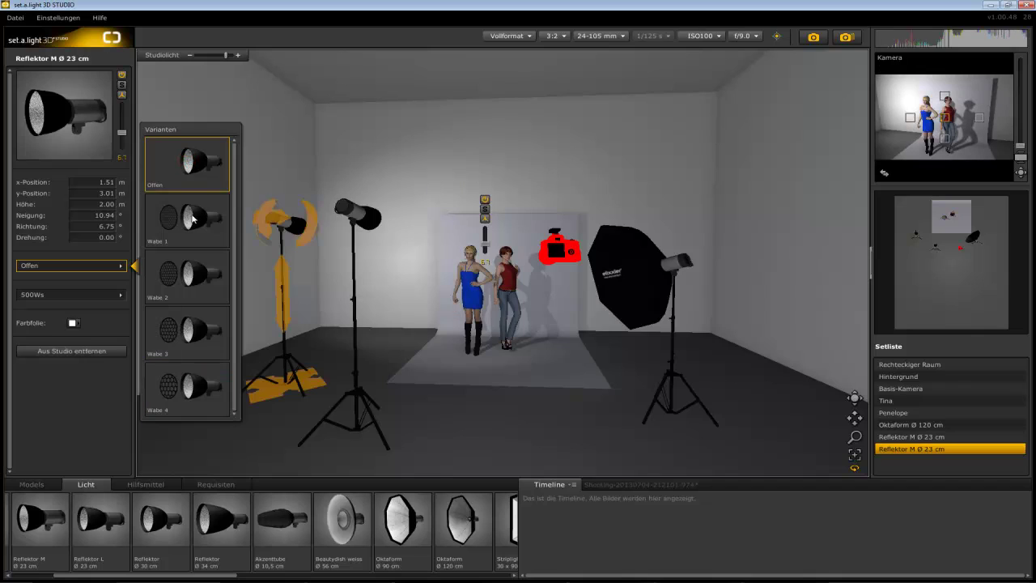
{"action": "left_click", "coordinate": [194, 382]}
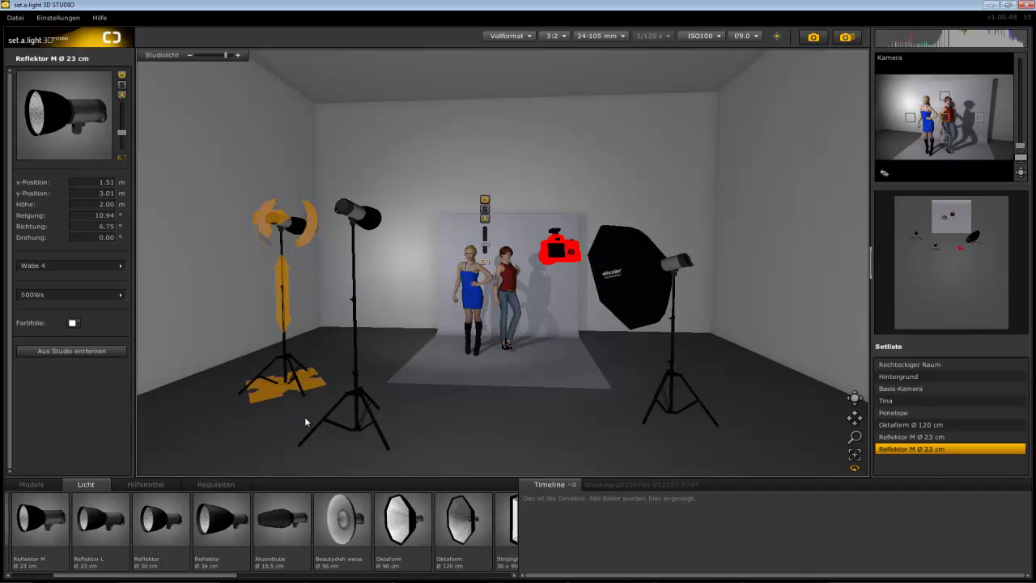
Step: Select both reflector lights and Penelope together and shift the group slightly towards the back wall
{"action": "left_click", "coordinate": [349, 435]}
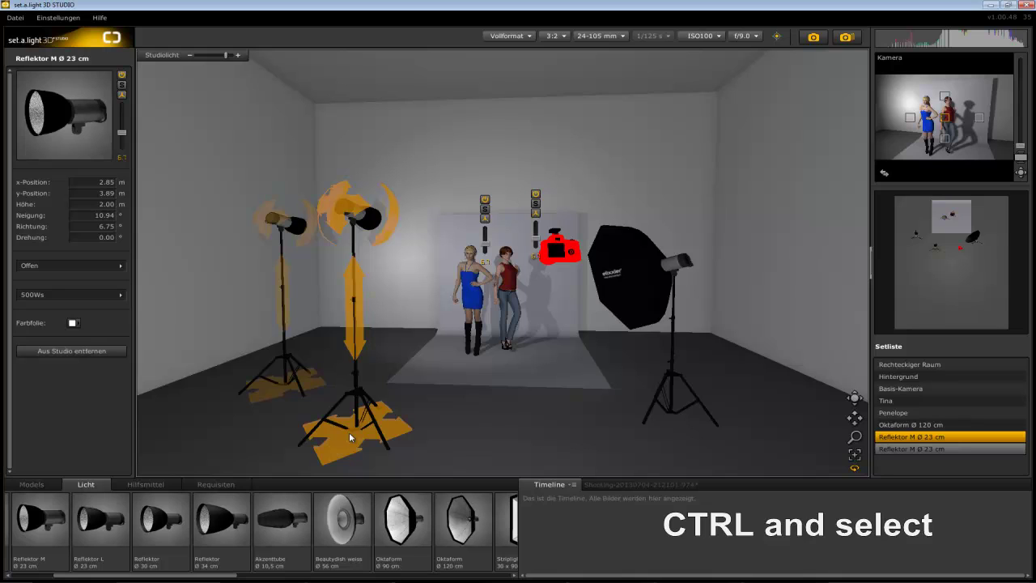
{"action": "left_click", "coordinate": [459, 356], "text": "ctrl"}
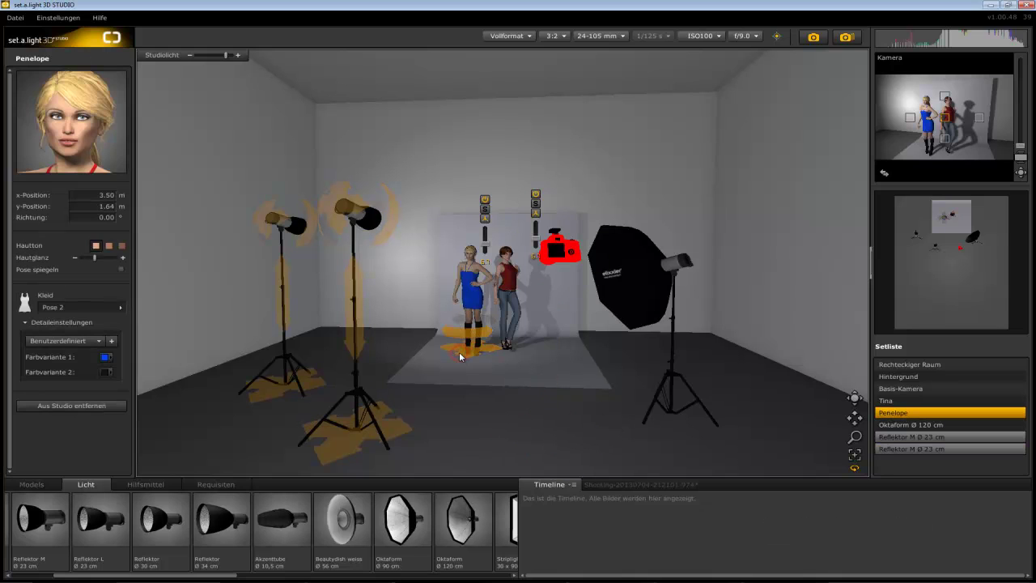
{"action": "mouse_move", "coordinate": [389, 418]}
{"action": "left_mouse_down"}
{"action": "mouse_move", "coordinate": [400, 435]}
{"action": "mouse_move", "coordinate": [377, 416]}
{"action": "mouse_move", "coordinate": [389, 423]}
{"action": "left_mouse_up"}
{"action": "key", "text": "Left"}
{"action": "key", "text": "Down"}
{"action": "key", "text": "Down"}
{"action": "key", "text": "Down"}
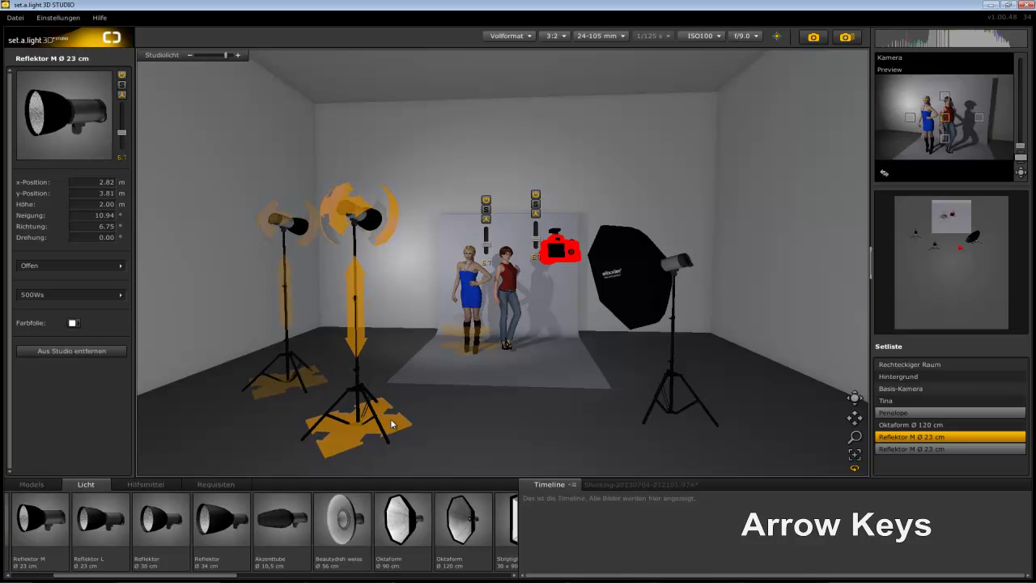
{"action": "key", "text": "Up"}
{"action": "key", "text": "Up"}
{"action": "key", "text": "Up"}
{"action": "key", "text": "Up"}
{"action": "key", "text": "Up"}
{"action": "key", "text": "Up"}
{"action": "key", "text": "Up"}
{"action": "left_click", "coordinate": [466, 418]}
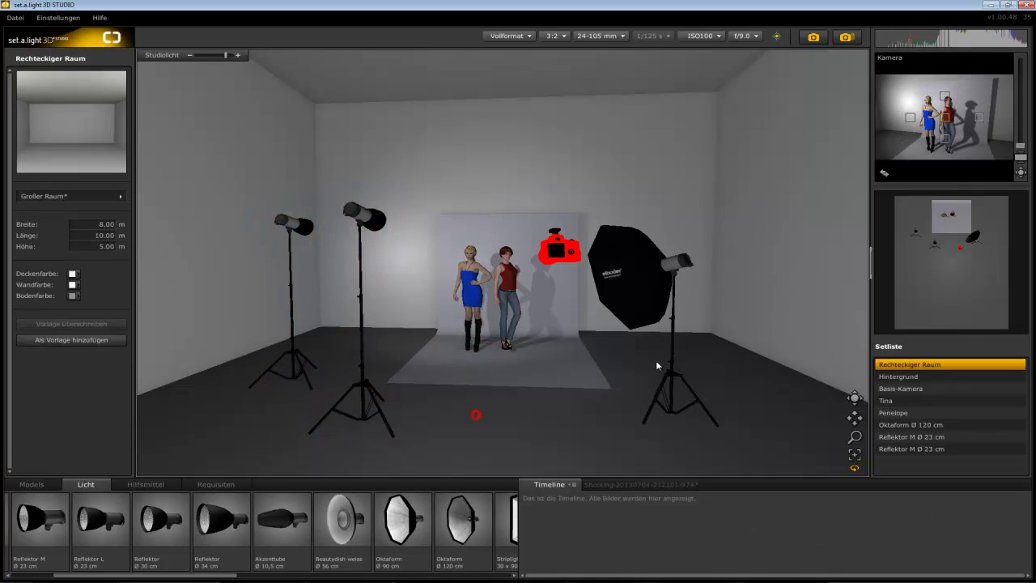
Step: Enlarge the camera view, take a picture of the set and open the shot's preview from the timeline
{"action": "left_click", "coordinate": [885, 174]}
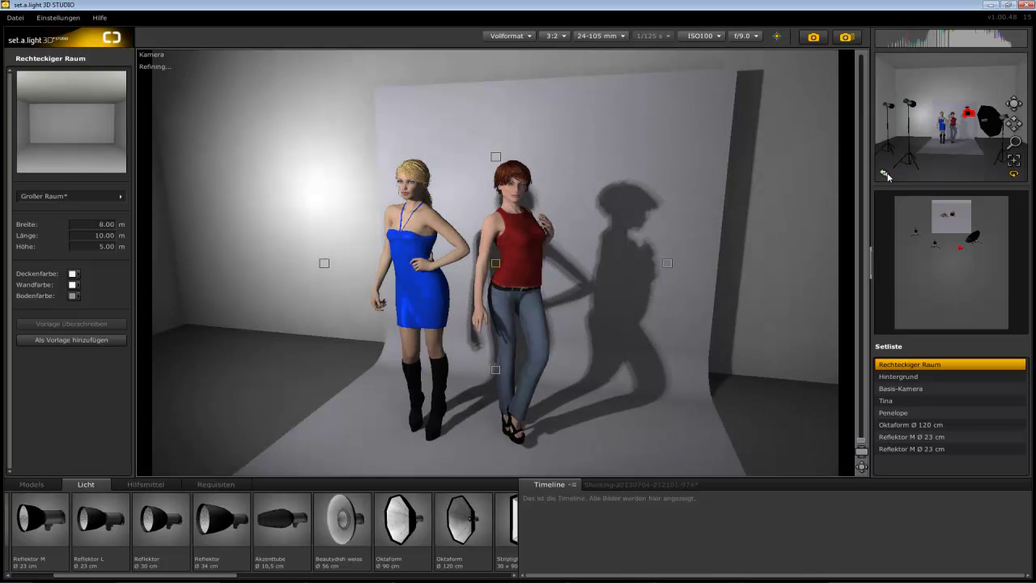
{"action": "left_click", "coordinate": [845, 37]}
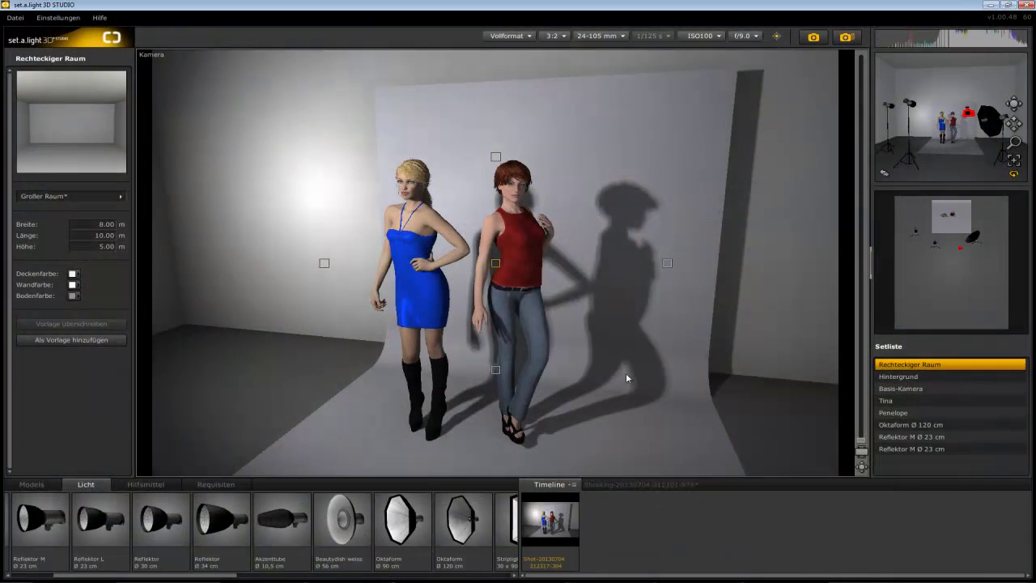
{"action": "left_click", "coordinate": [549, 530]}
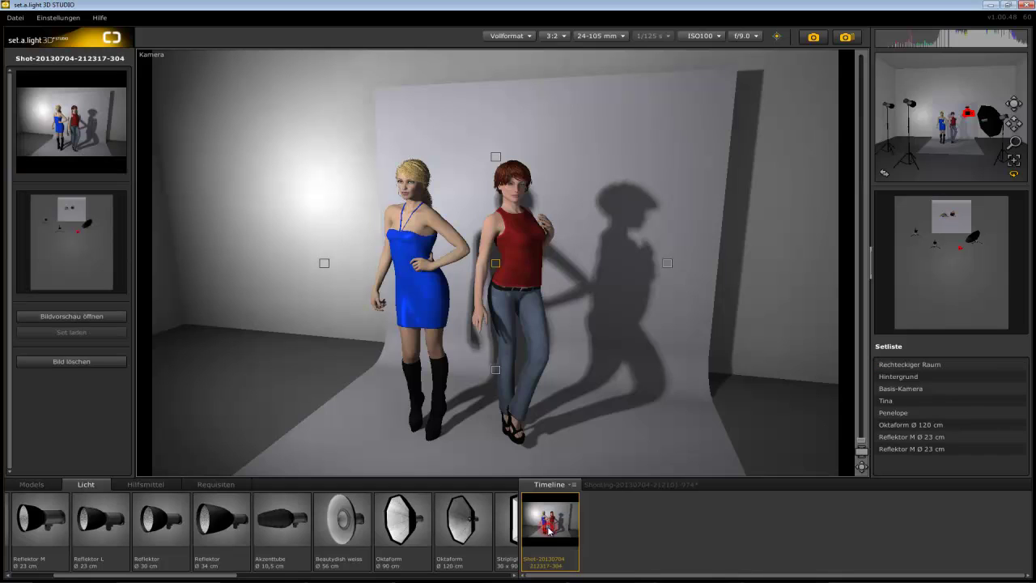
{"action": "double_click", "coordinate": [549, 530]}
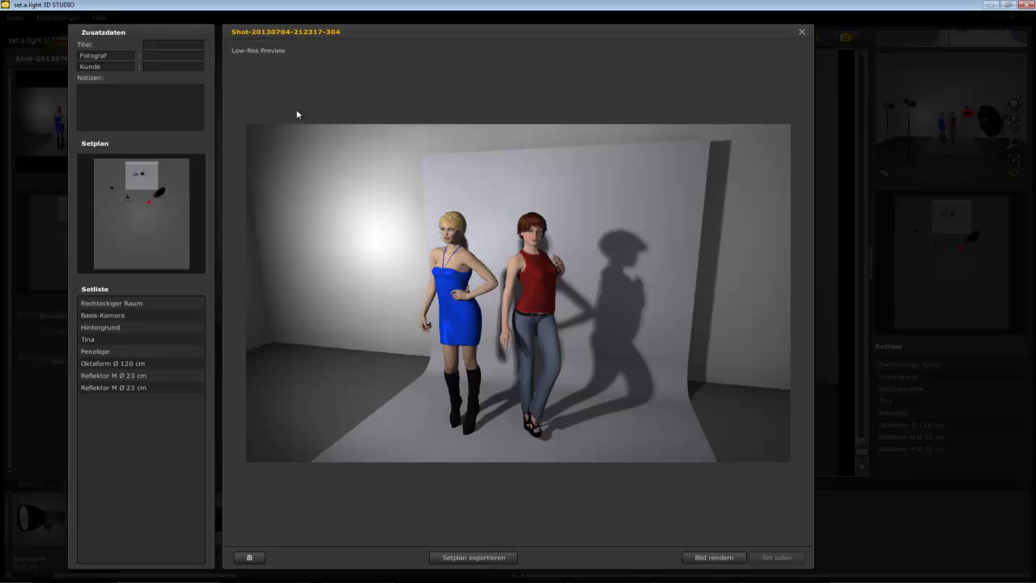
Step: Title the shot Hallo and export its set plan for the complete room as the PDF Video_1
{"action": "type", "text": "Hallo"}
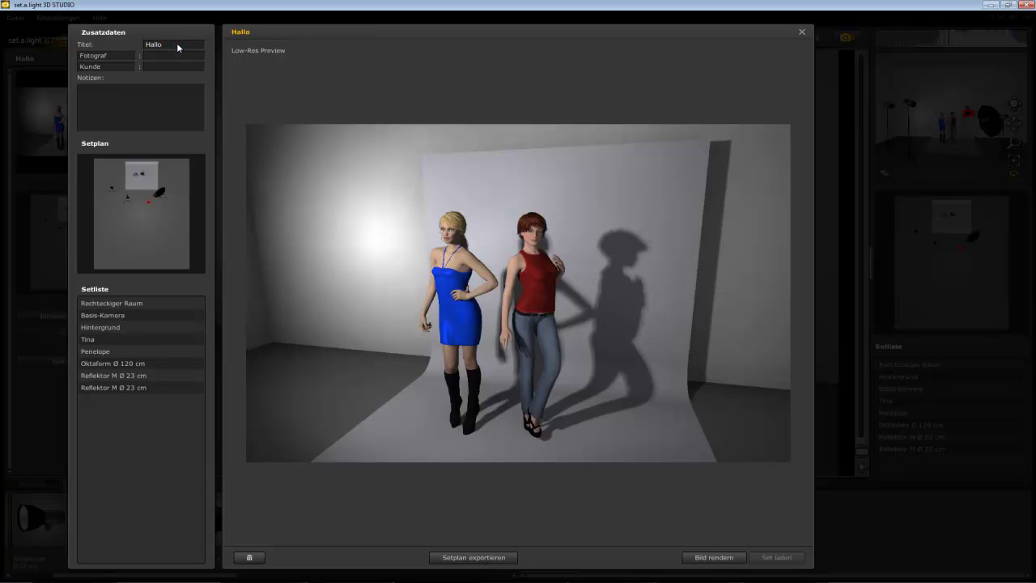
{"action": "left_click", "coordinate": [483, 558]}
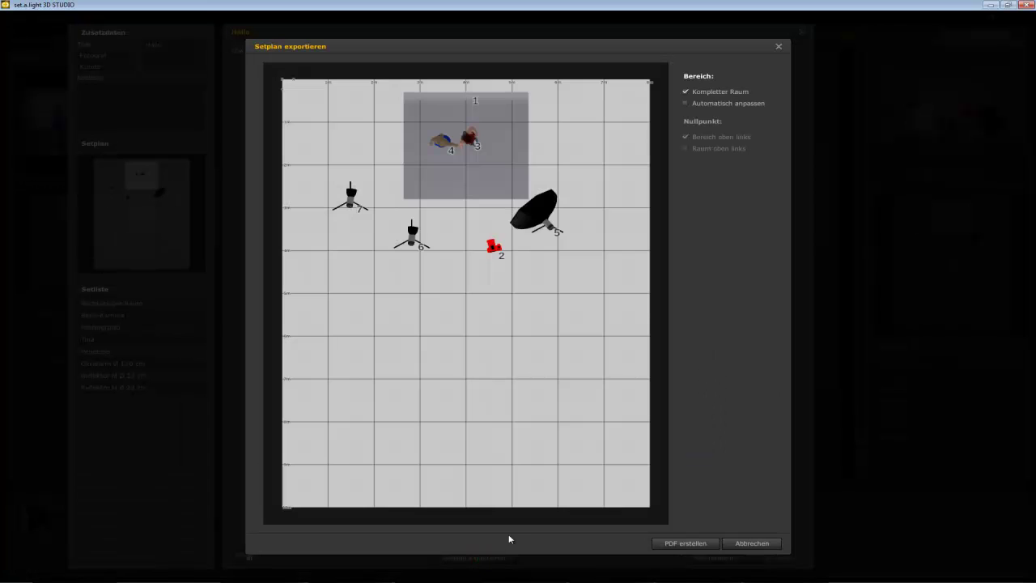
{"action": "left_click", "coordinate": [661, 543]}
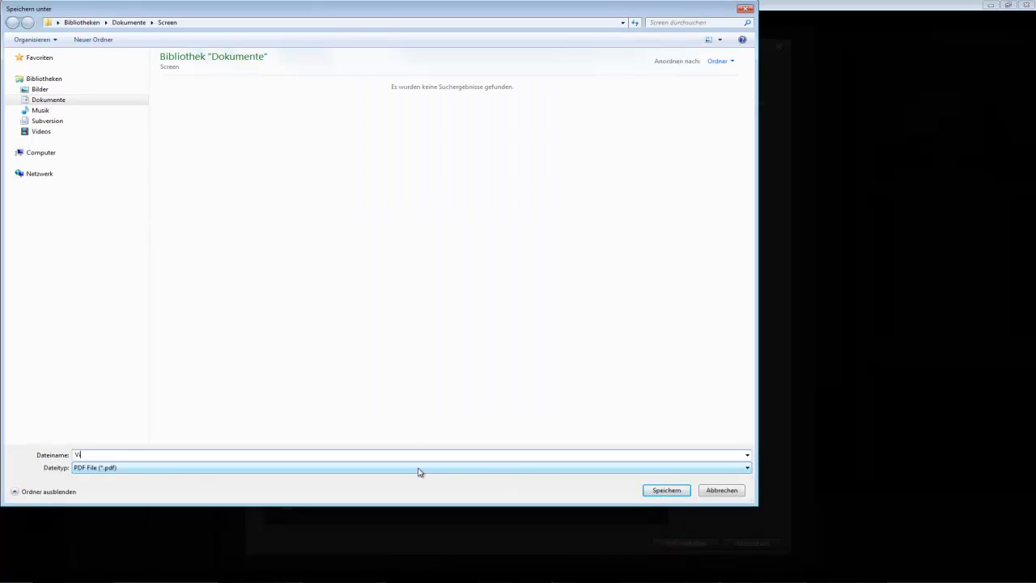
{"action": "key", "text": "Return"}
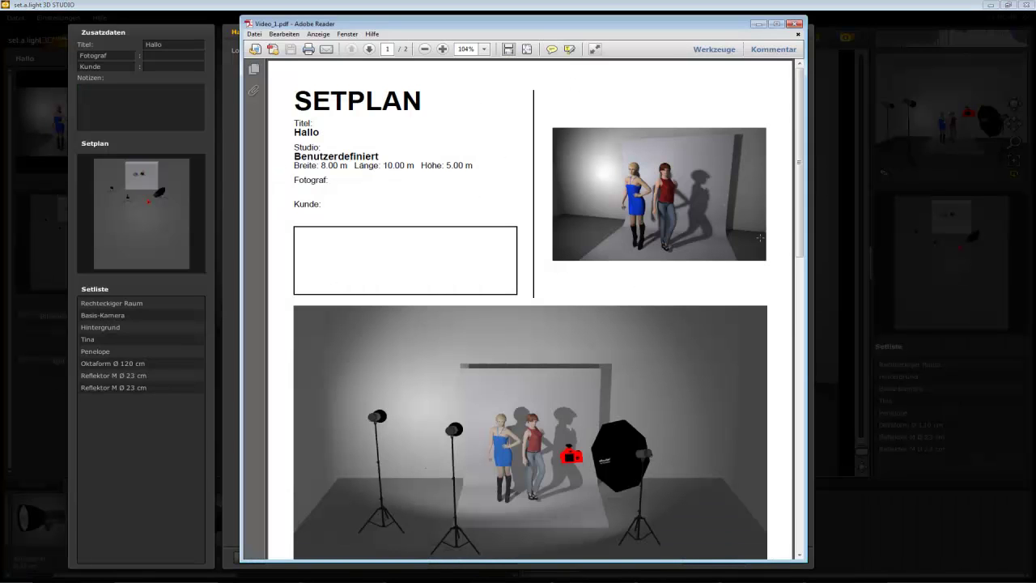
Step: Review both pages of the exported set plan, including the floor plan and the equipment table
{"action": "left_click_drag", "start_coordinate": [799, 162], "coordinate": [798, 400]}
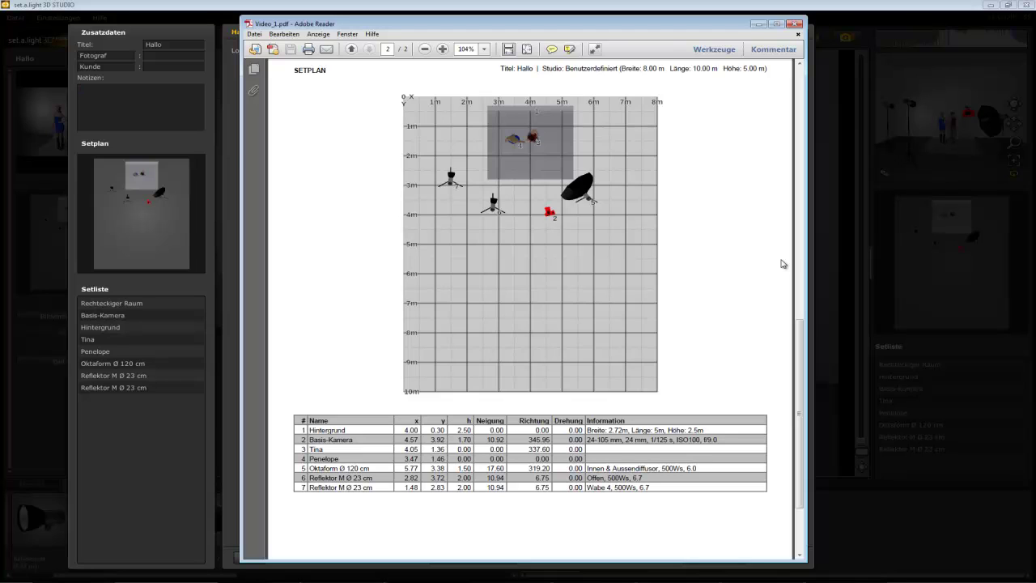
{"action": "left_click_drag", "start_coordinate": [801, 336], "coordinate": [787, 90]}
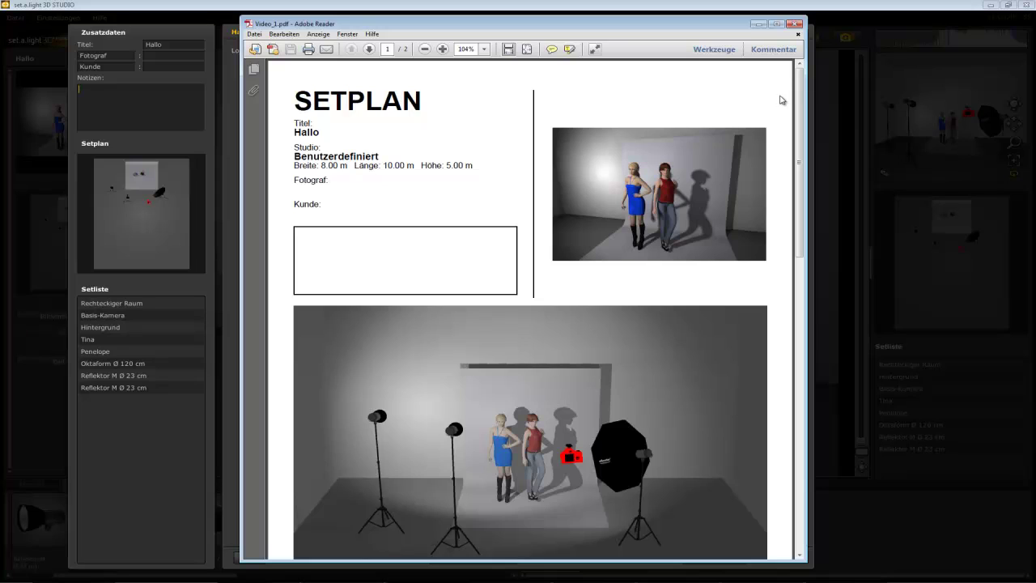